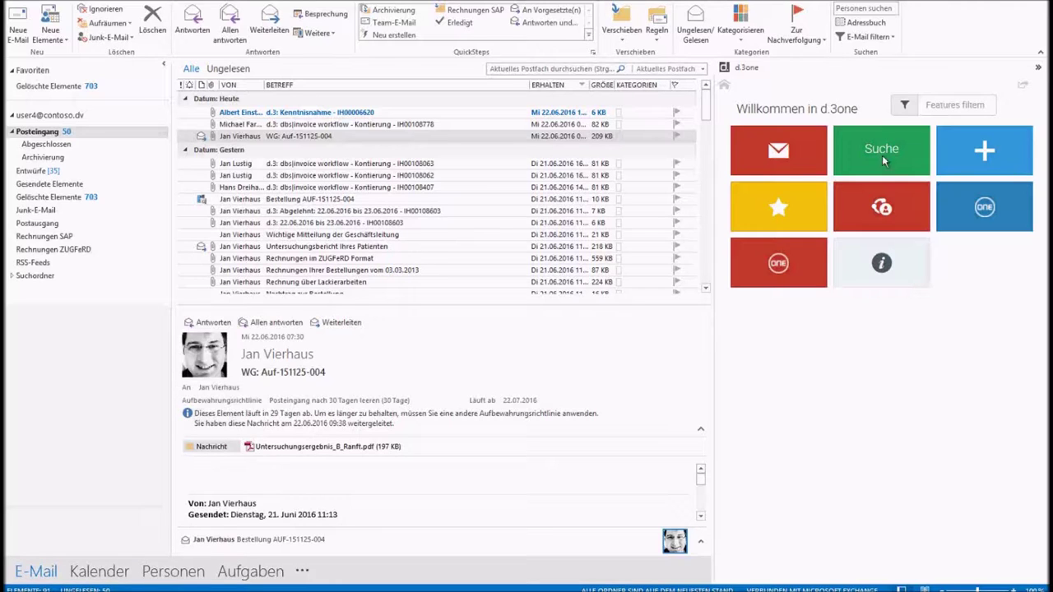
Search Messesystem IH in d.3one for the order number given in the selected e-mail's subject.
click(882, 155)
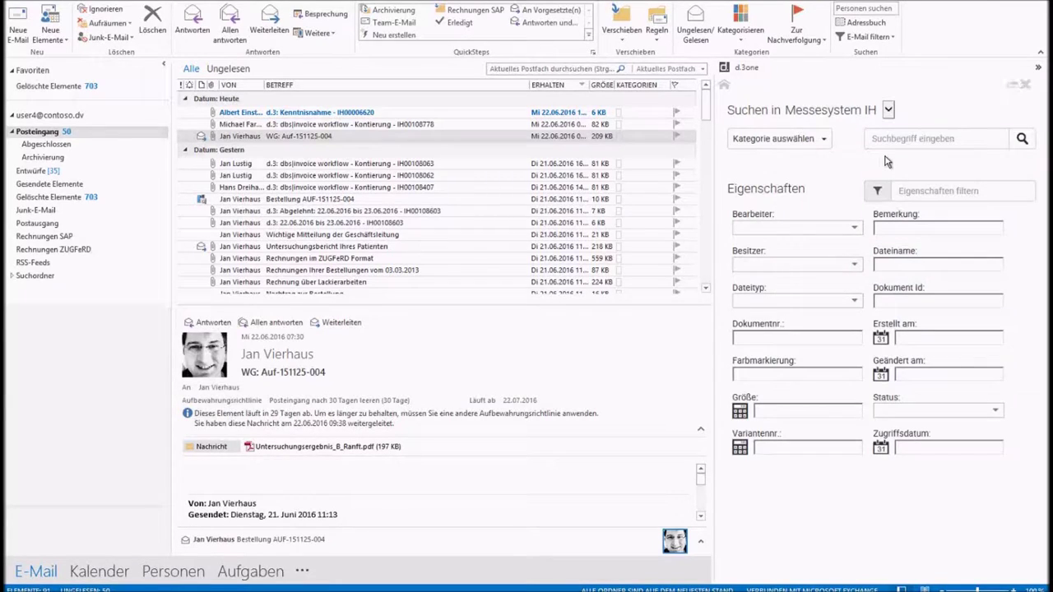
click(888, 111)
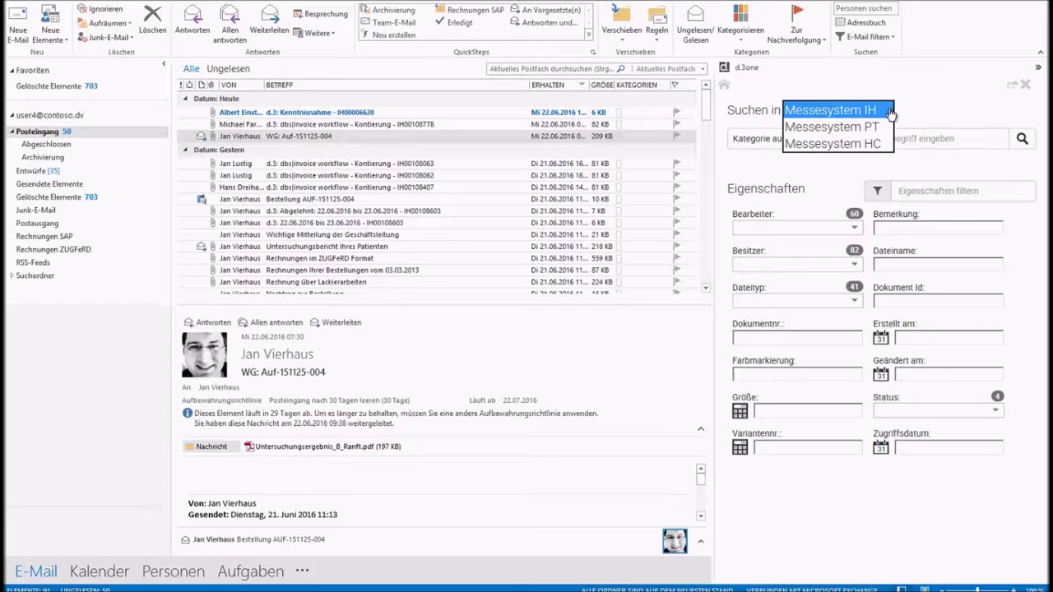
click(850, 118)
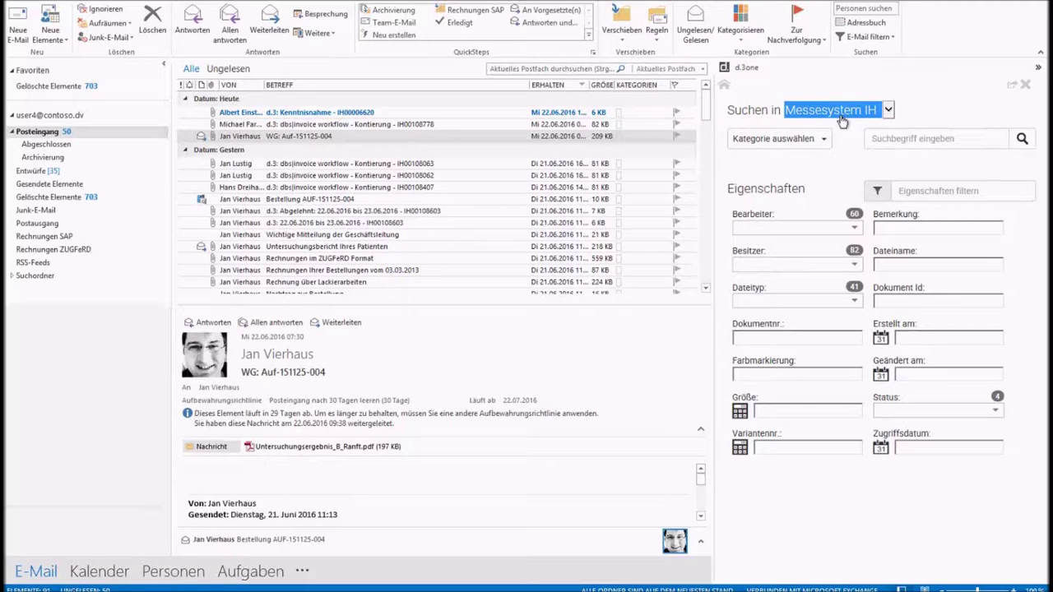
click(895, 139)
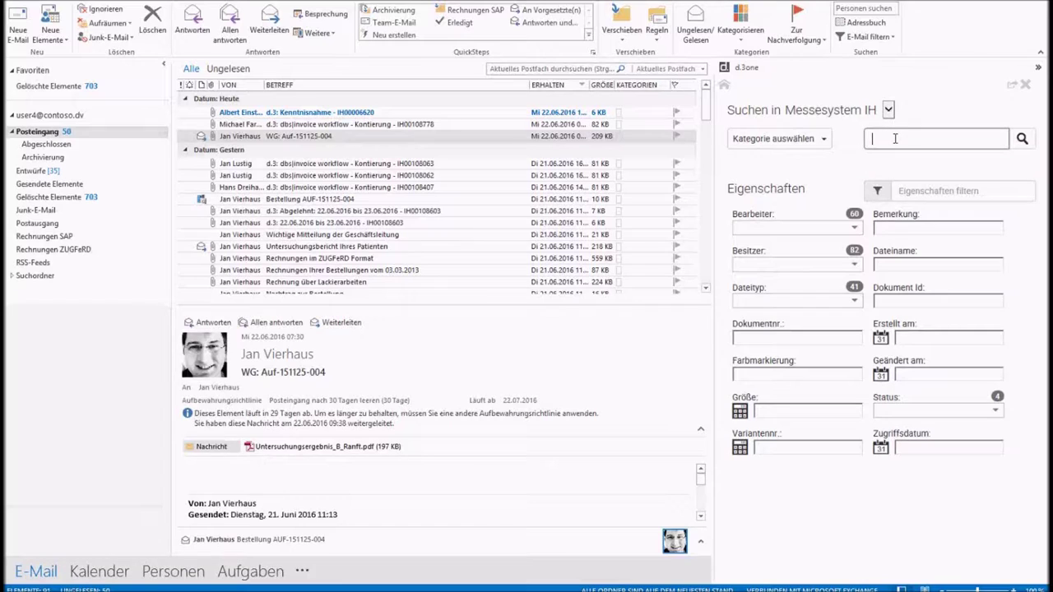
text(Au)
text(f)
text(-1)
text(5)
text(11)
text(2)
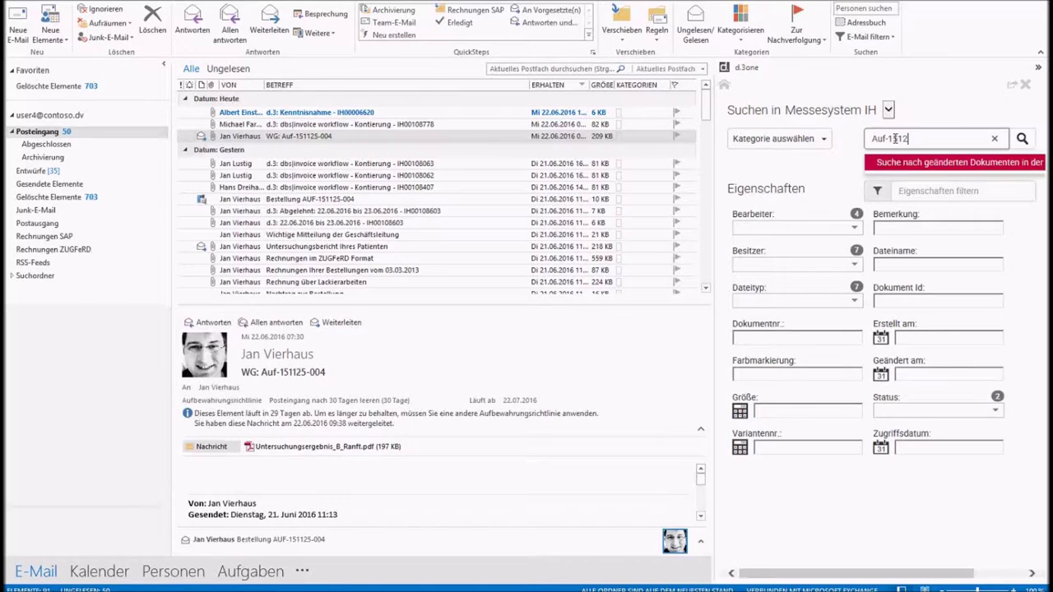
text(5-00)
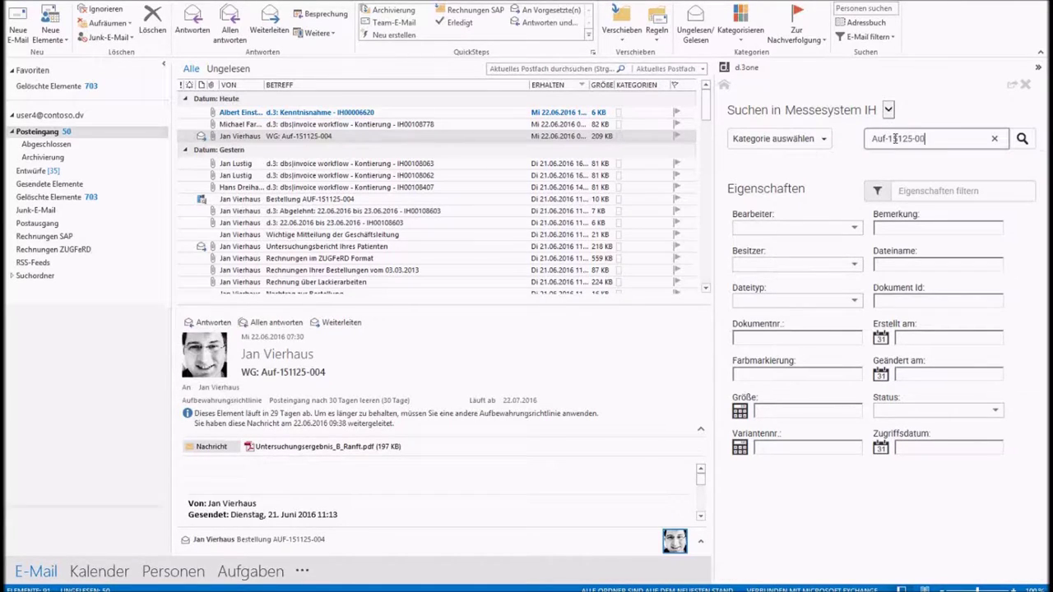
text(4)
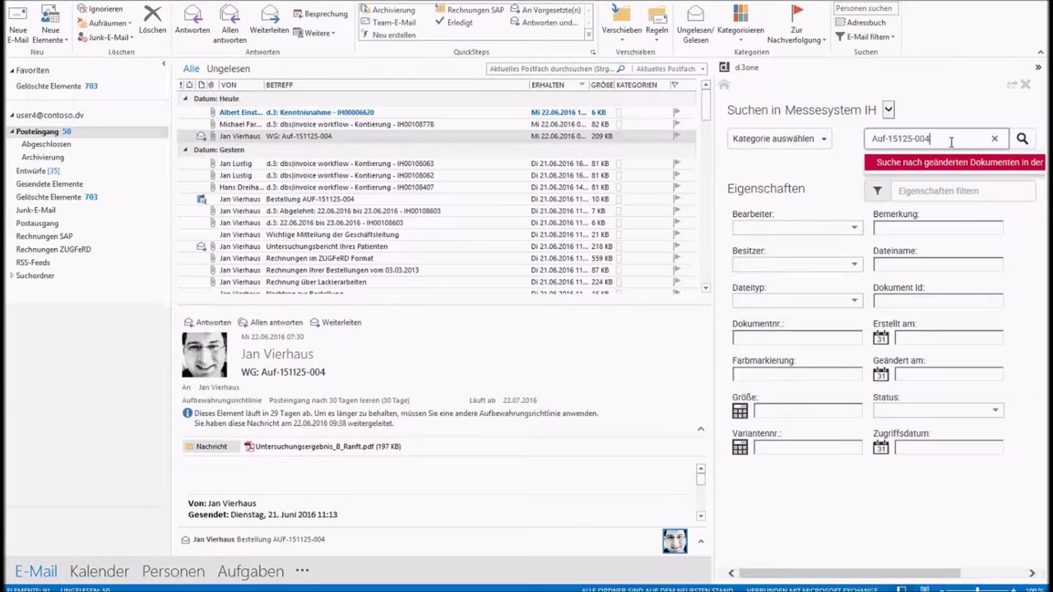
click(1023, 140)
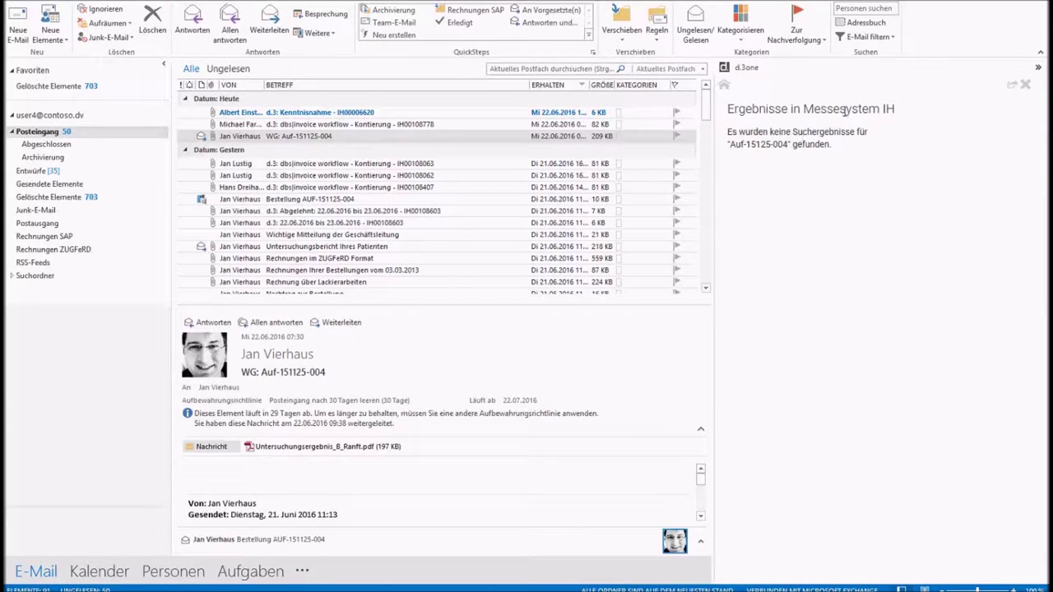
Return to the search form, insert the missing 1 in the order number and run the search again.
click(1025, 85)
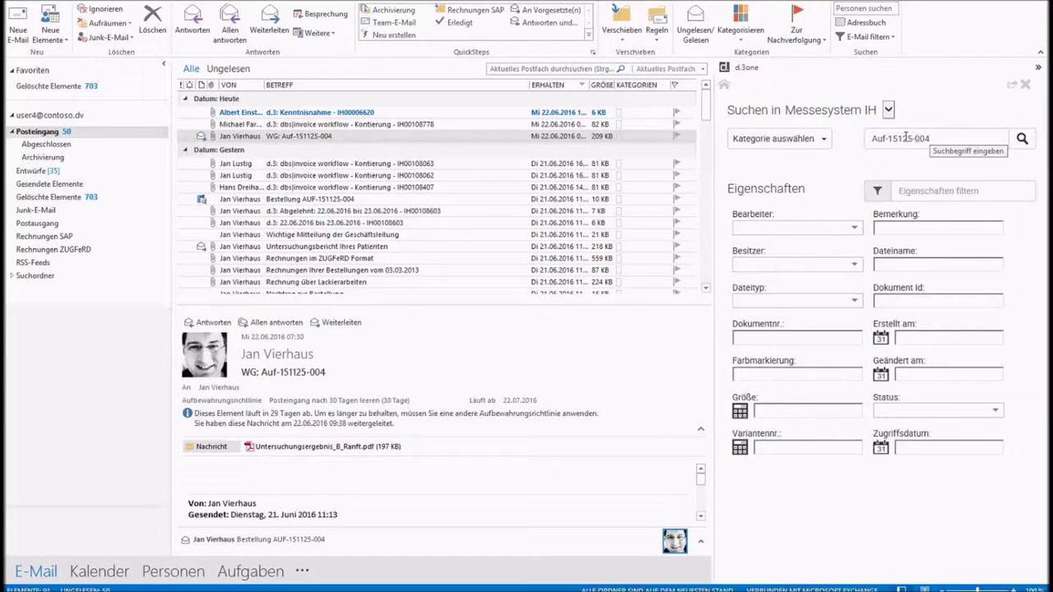
click(906, 137)
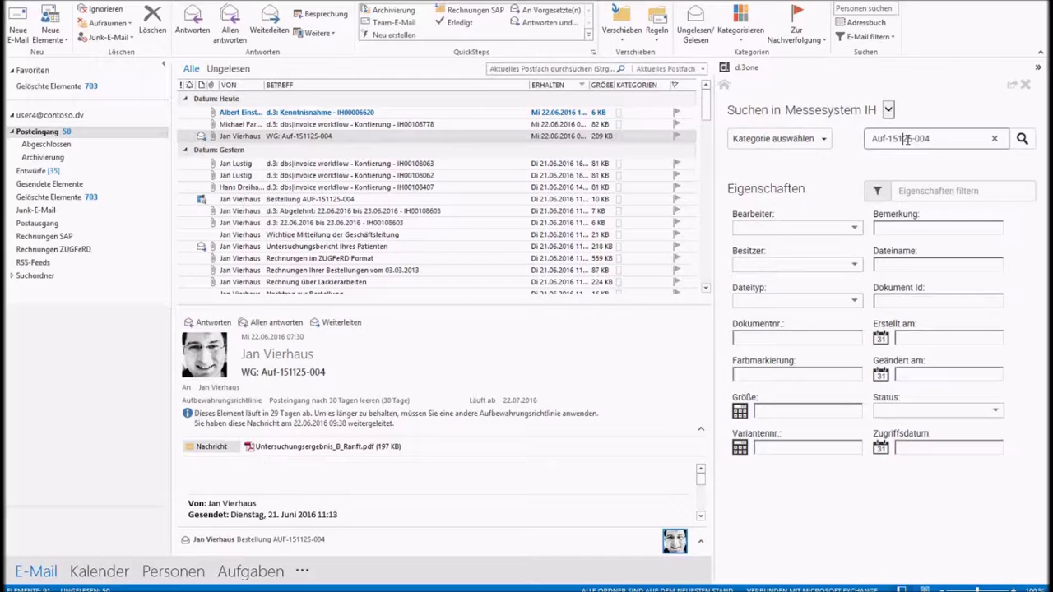
text(1)
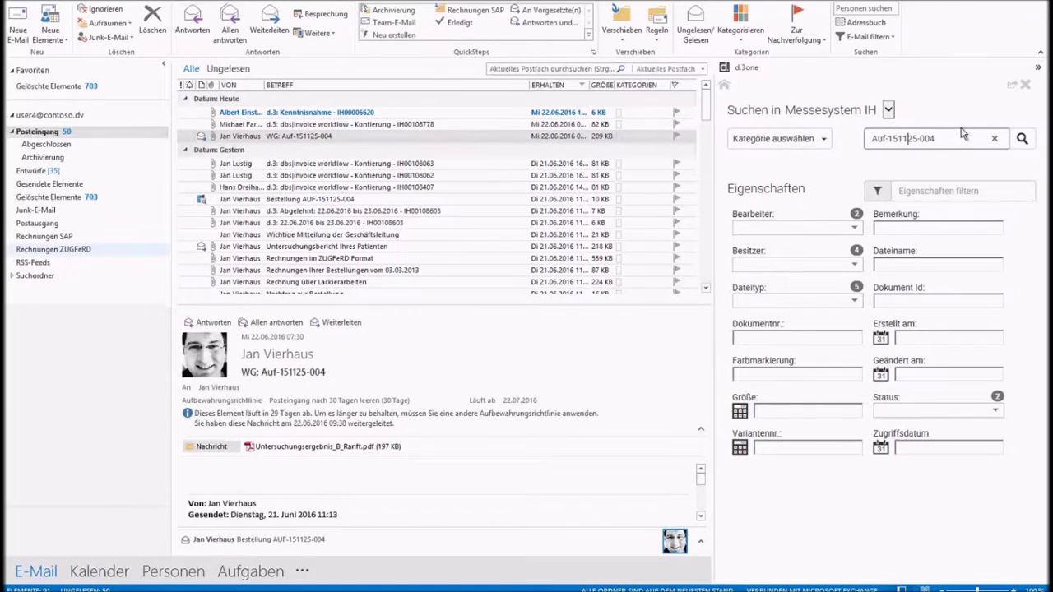
click(1022, 141)
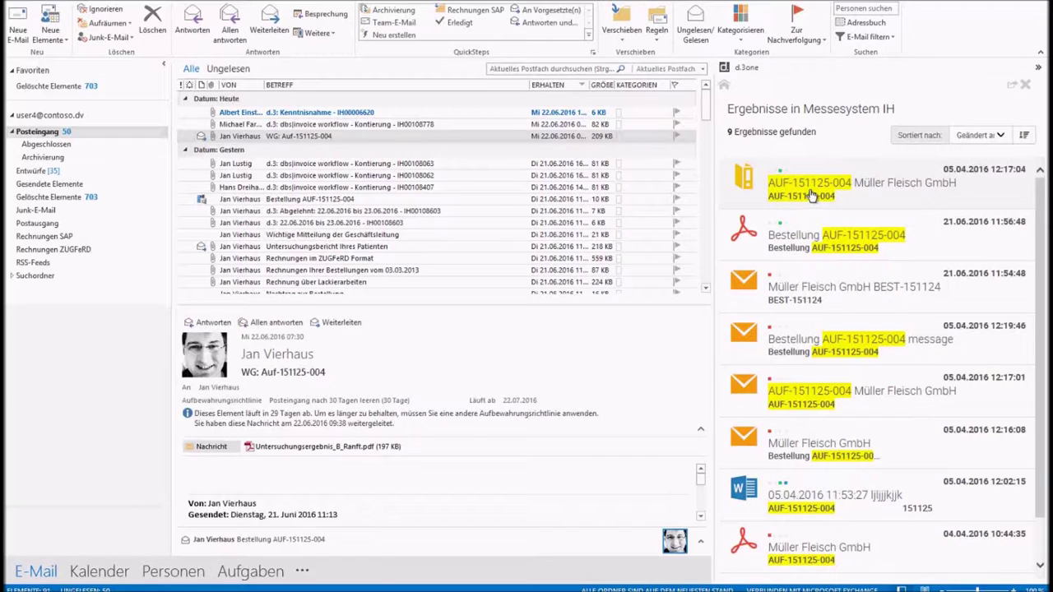
File the selected order e-mail to the Müller Fleisch GmbH folder with manual saving, keeping the prefilled Auftragsbestätigung properties.
click(294, 137)
drag(294, 137, 794, 181)
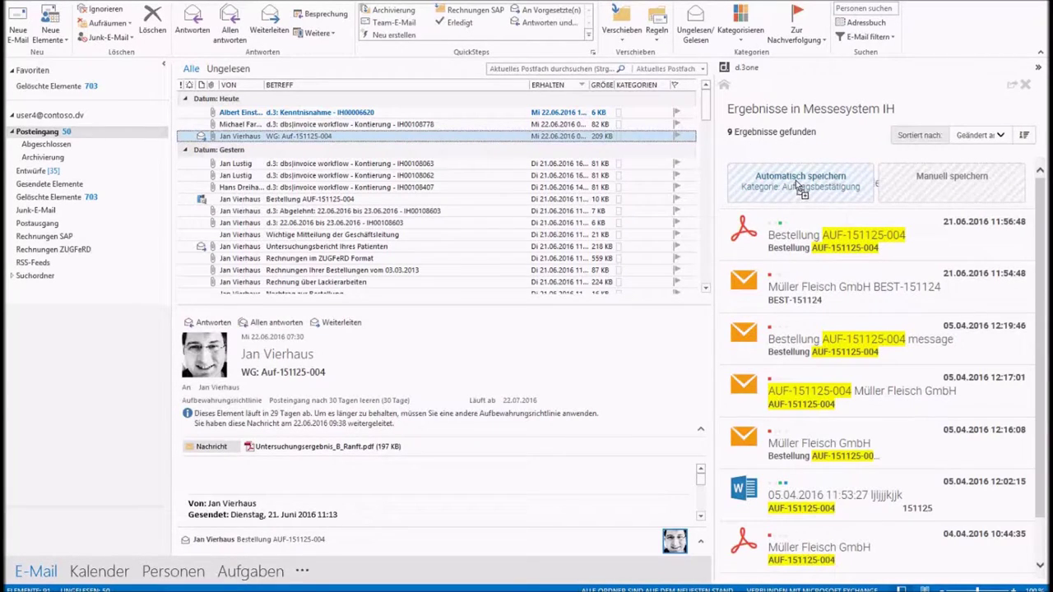
drag(797, 183, 801, 200)
drag(802, 190, 924, 187)
drag(937, 187, 946, 178)
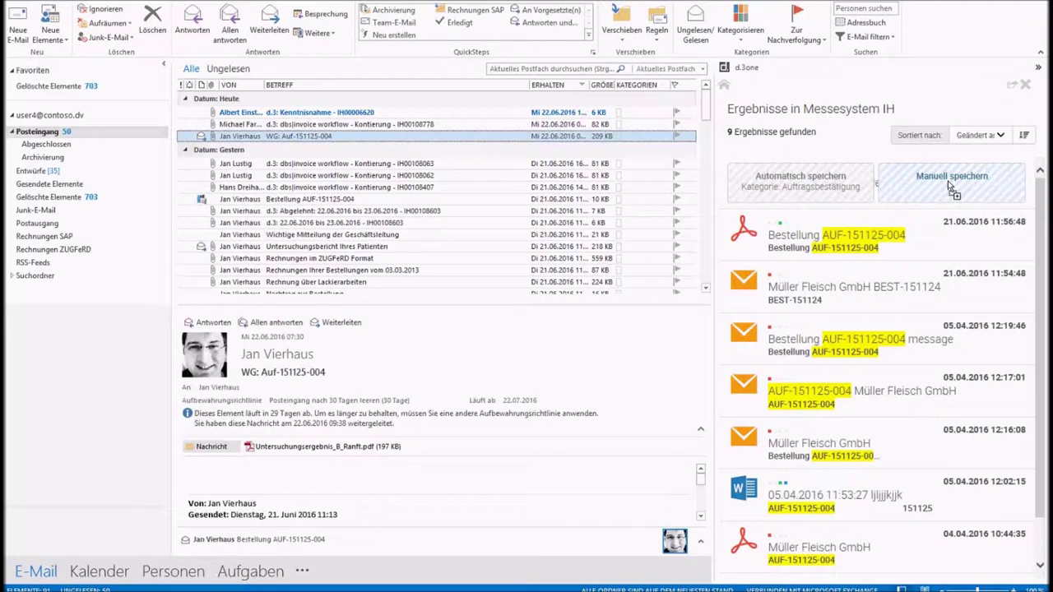
drag(948, 181, 946, 181)
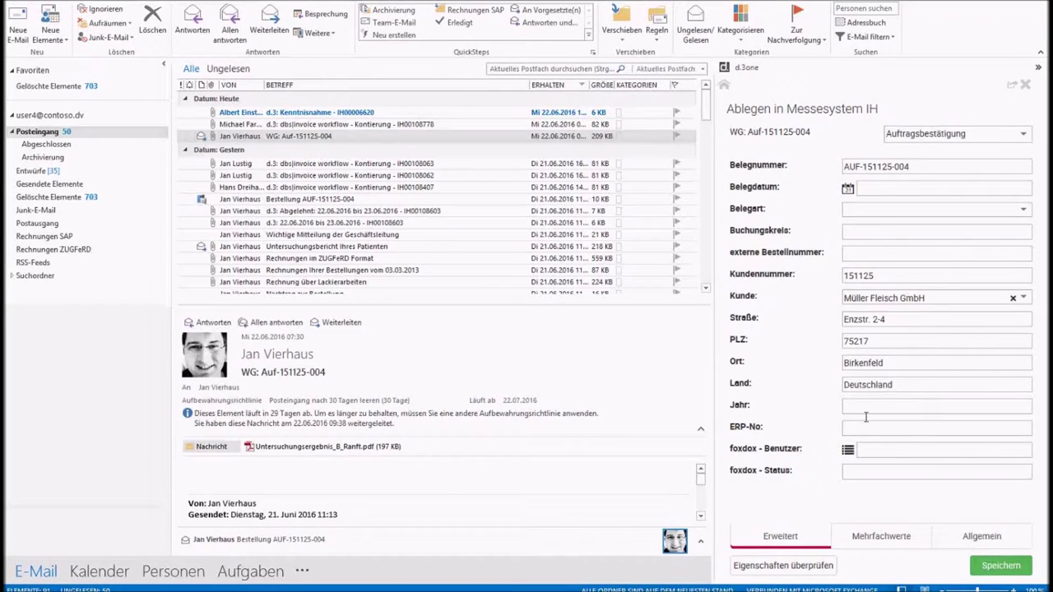
click(1002, 568)
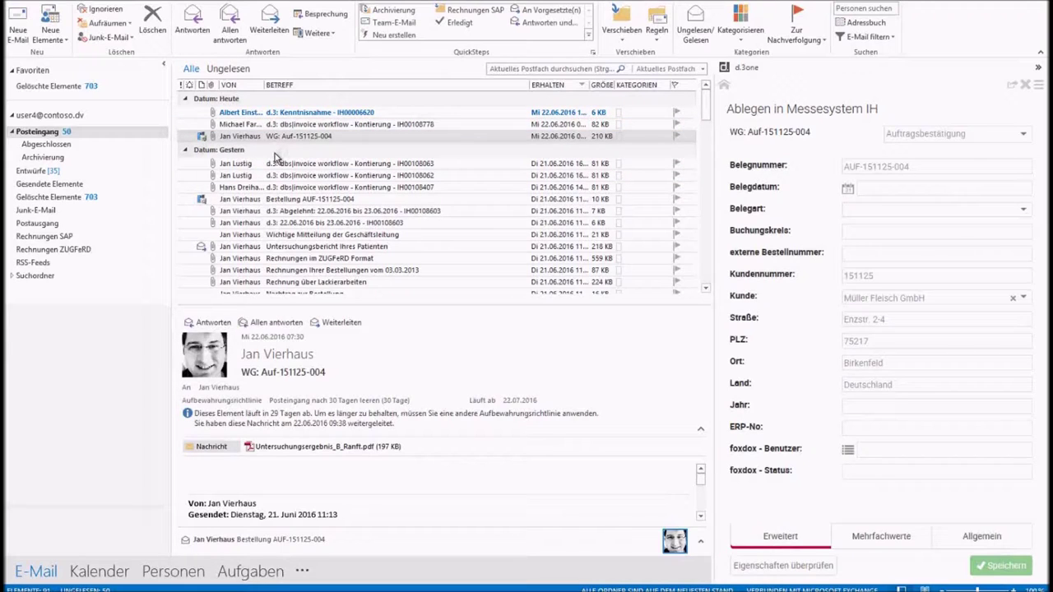
Start filing the e-mail "Wichtige Mitteilung der Geschäftsleitung" under the category Schriftverkehr and check its prefilled subject and sender.
right_click(279, 237)
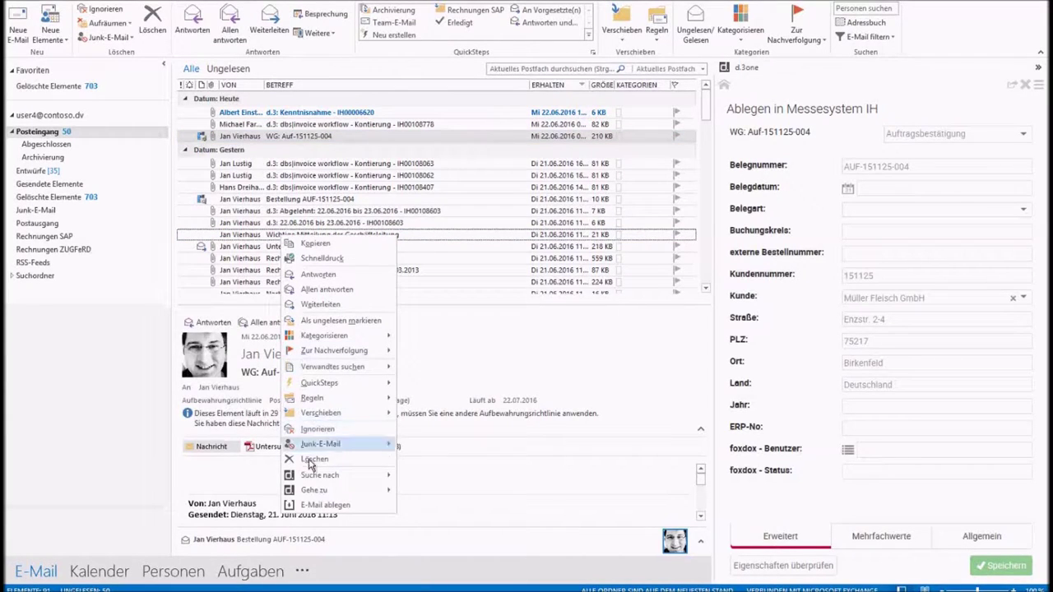
click(357, 505)
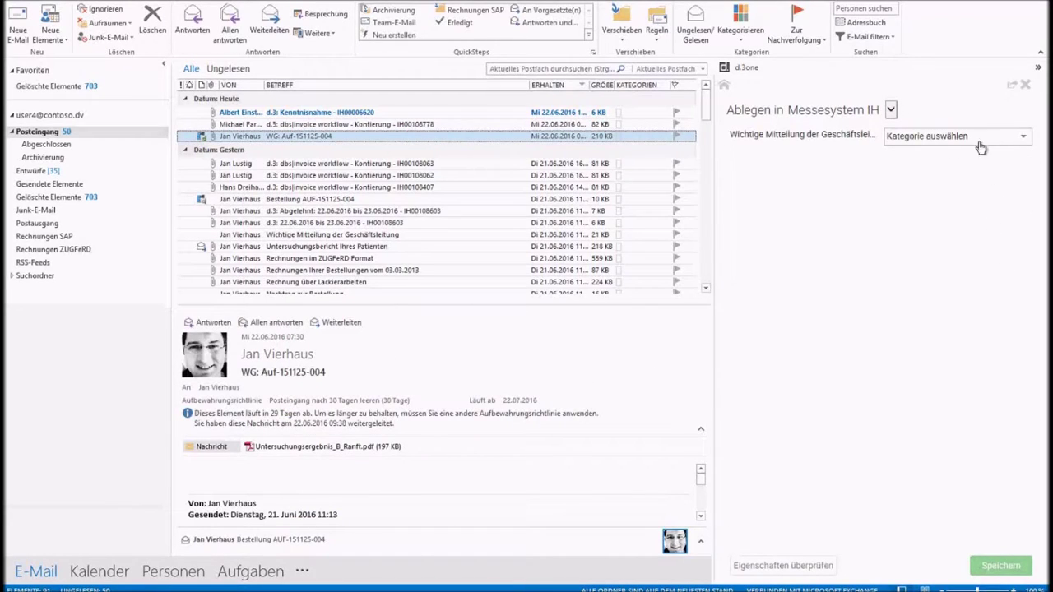
click(1026, 142)
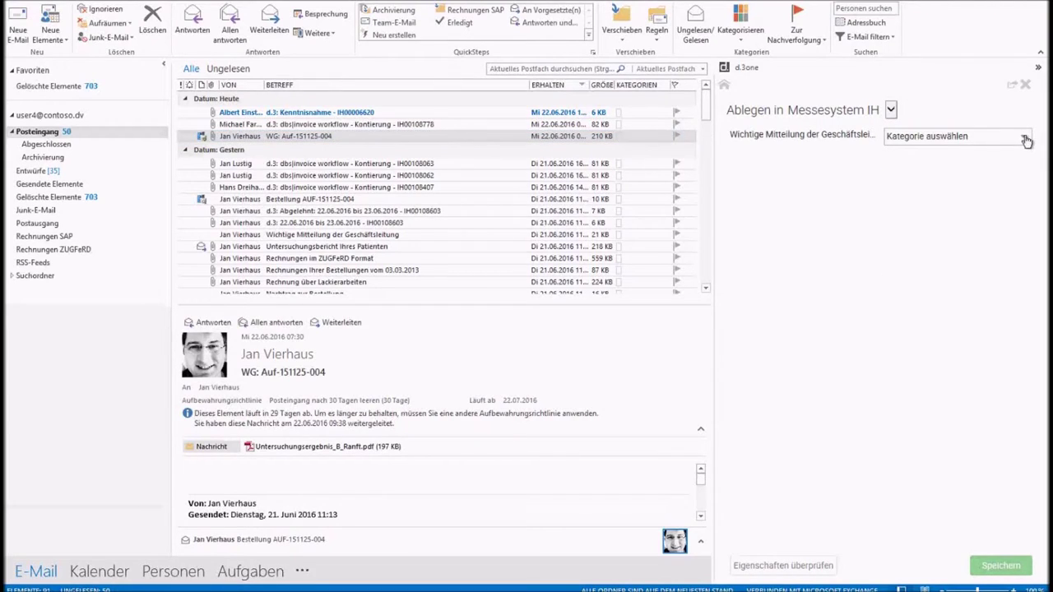
text(schu)
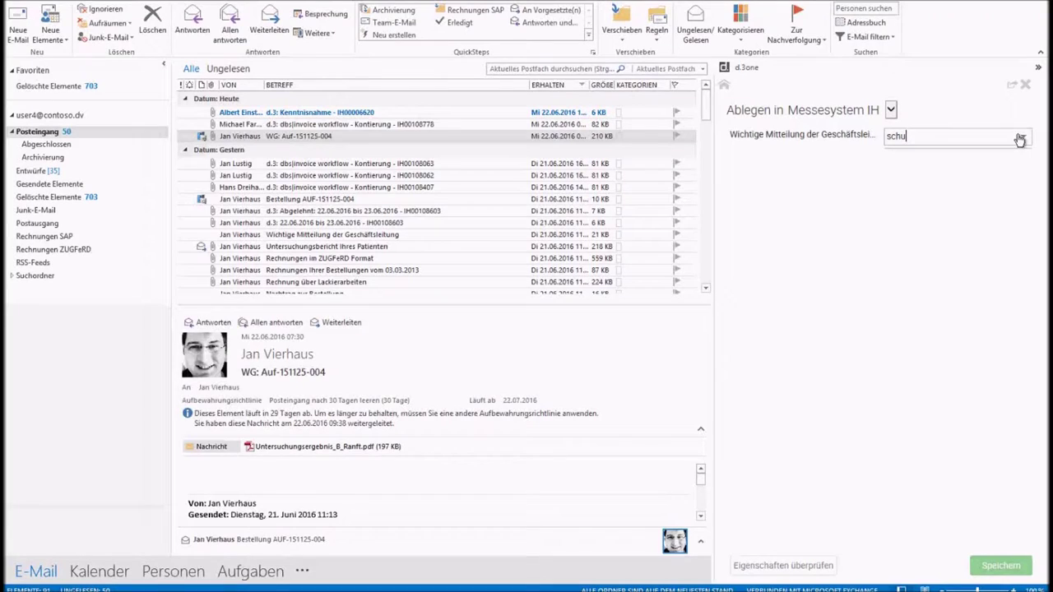
key(BackSpace)
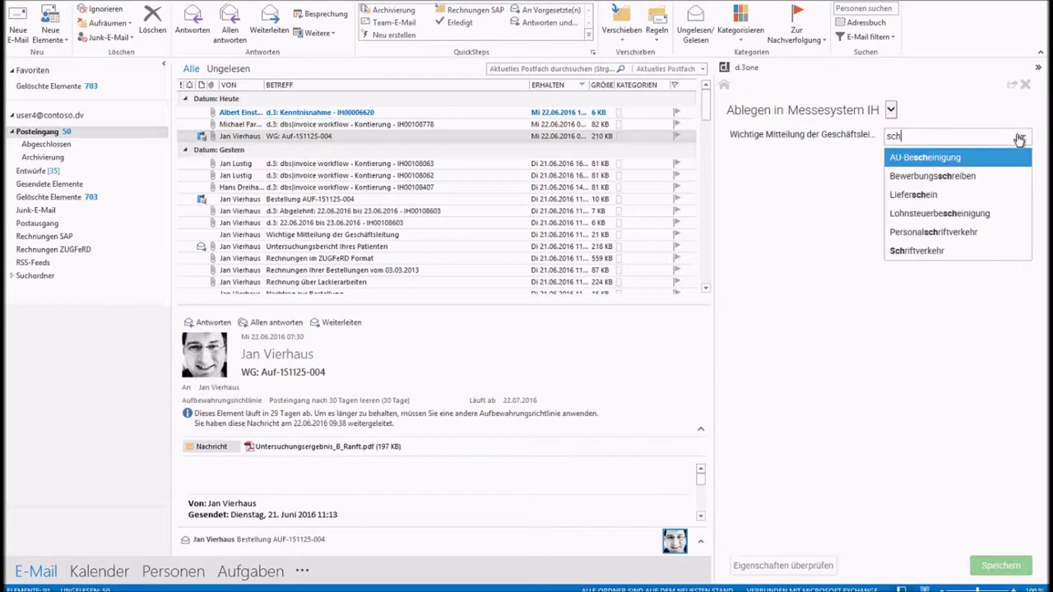
click(937, 251)
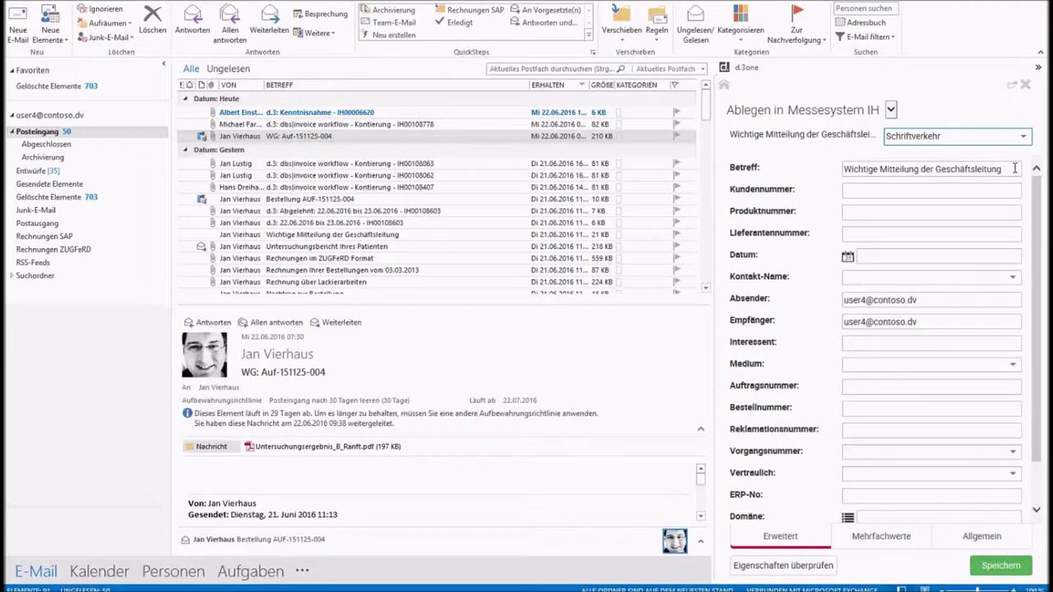
drag(1011, 168, 861, 170)
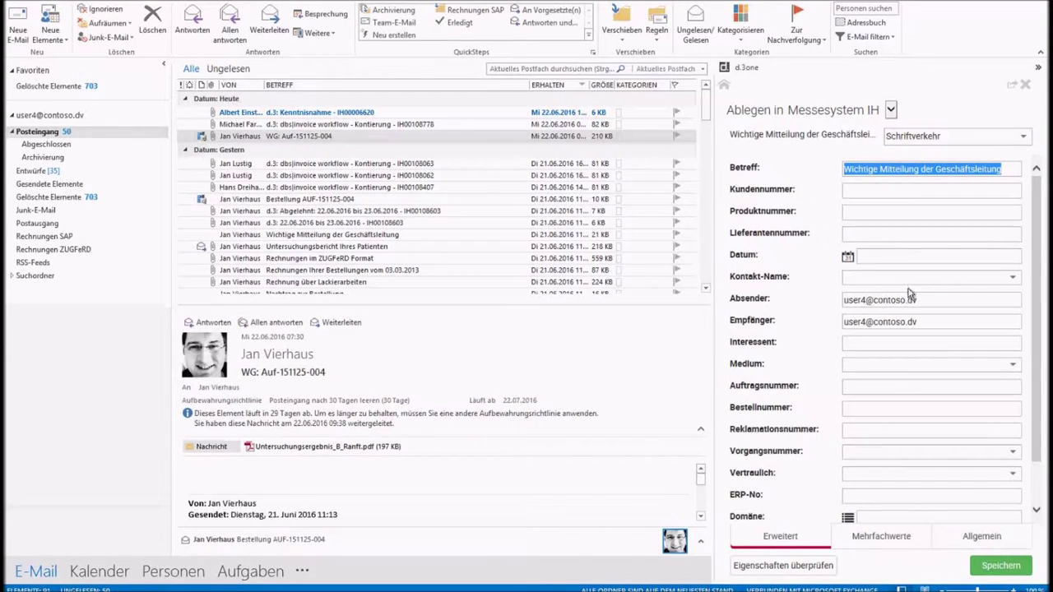
drag(924, 301, 856, 301)
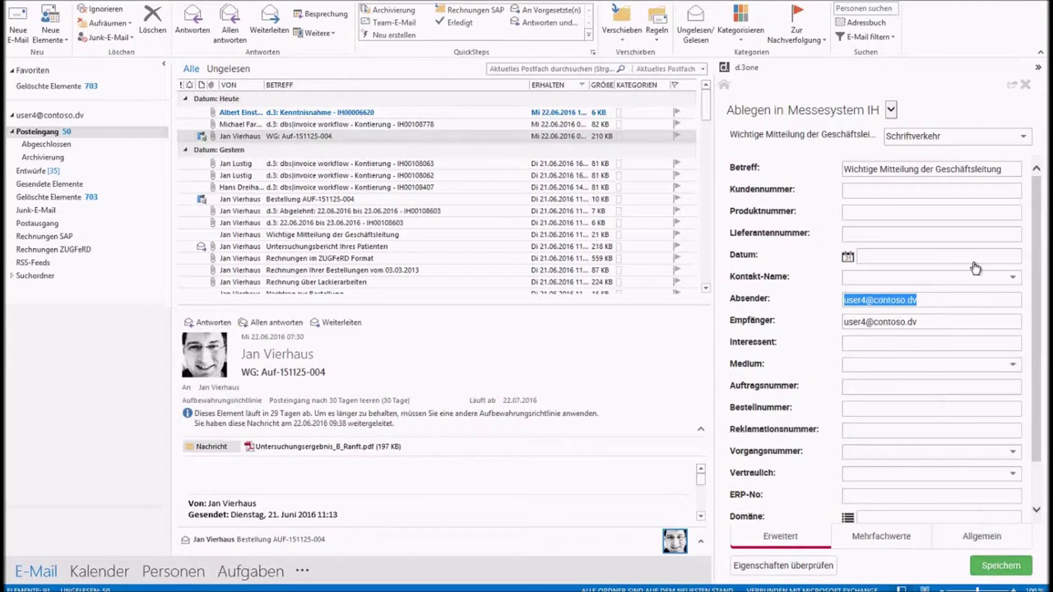
Change the filing category to Angebot, choose 2G Energietechnik GmbH as Kunde and run the property check to complete the customer data.
click(1024, 140)
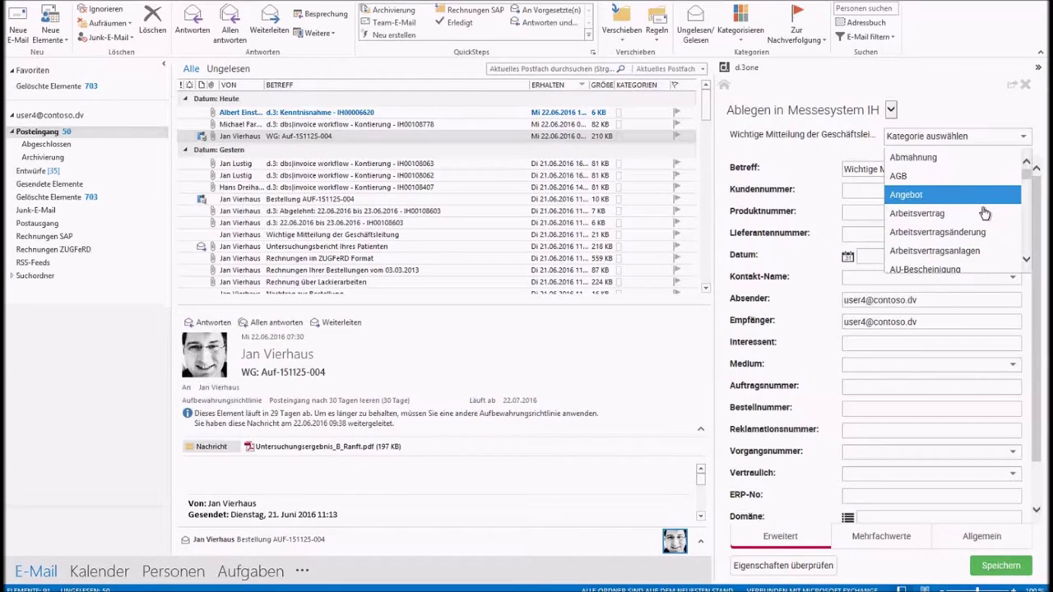
click(985, 213)
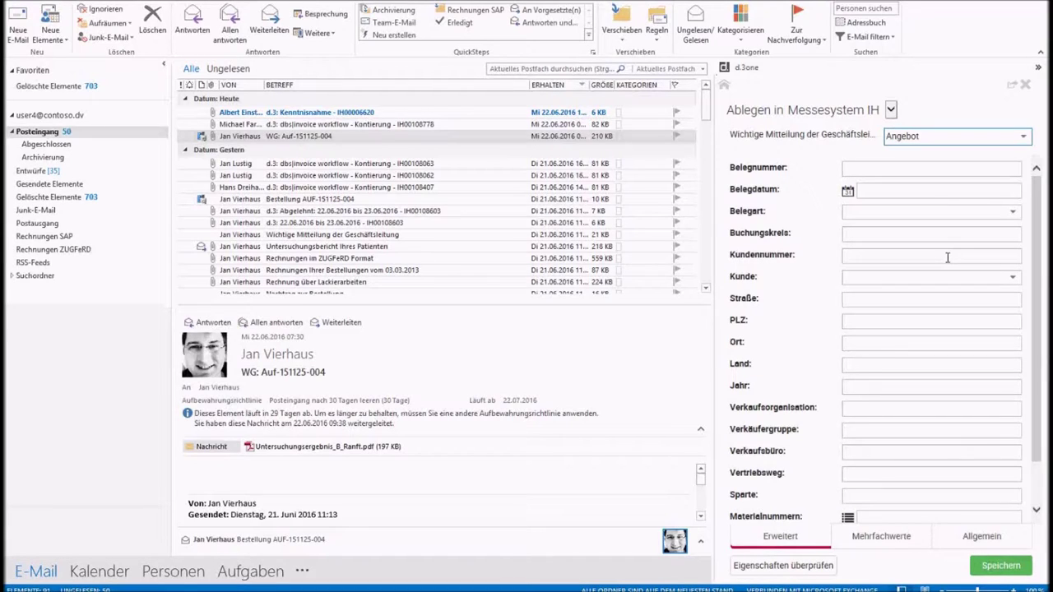
click(1013, 278)
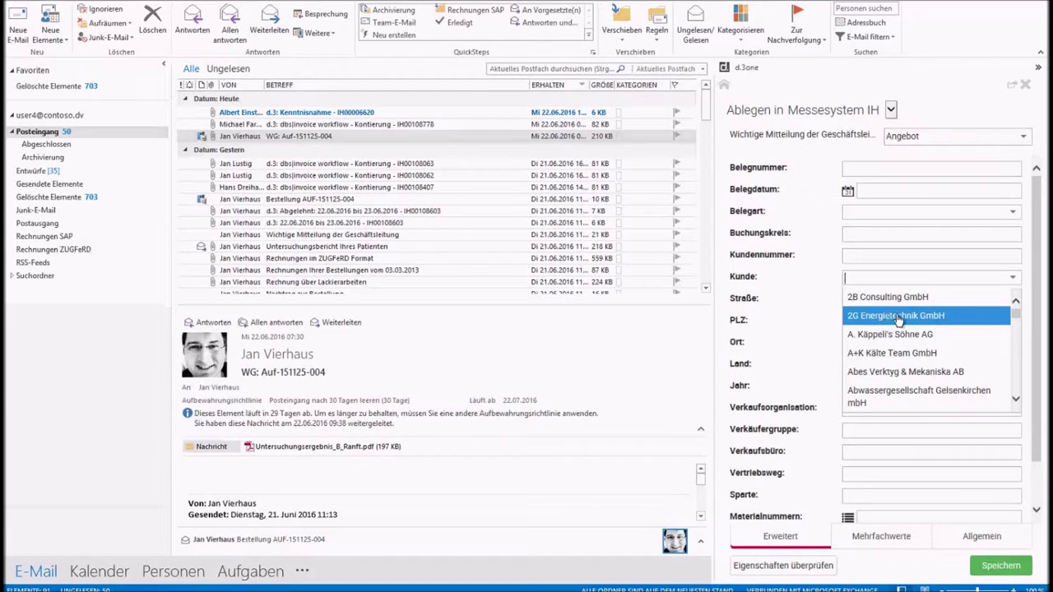
click(948, 318)
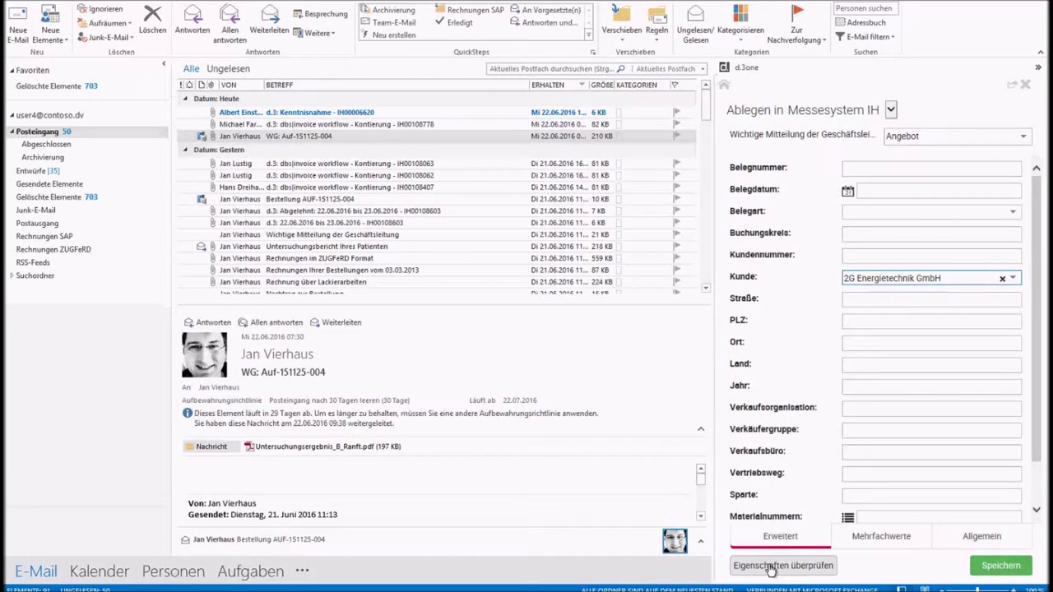
click(794, 571)
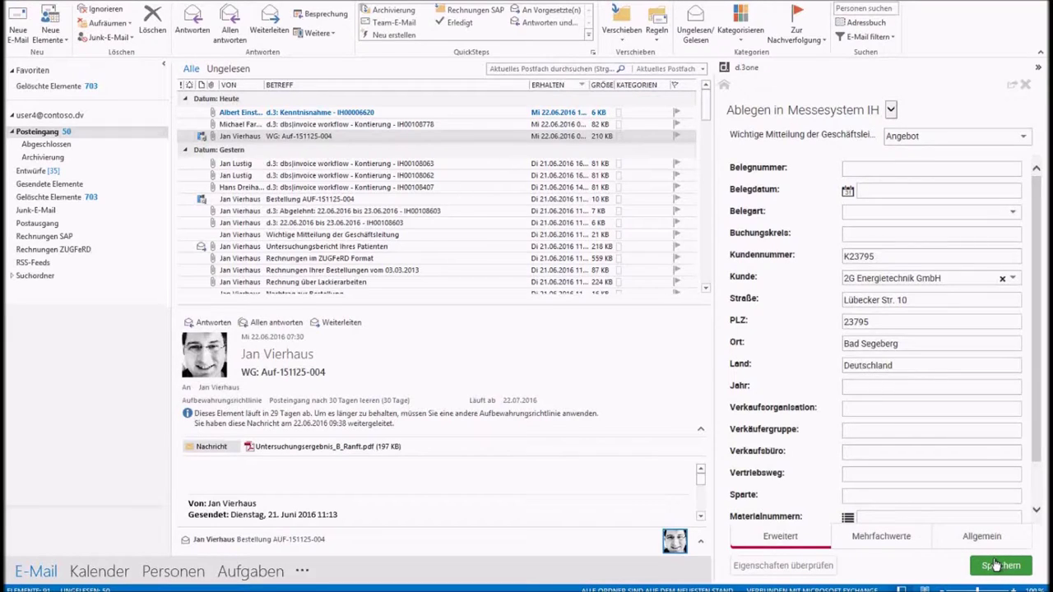
click(995, 565)
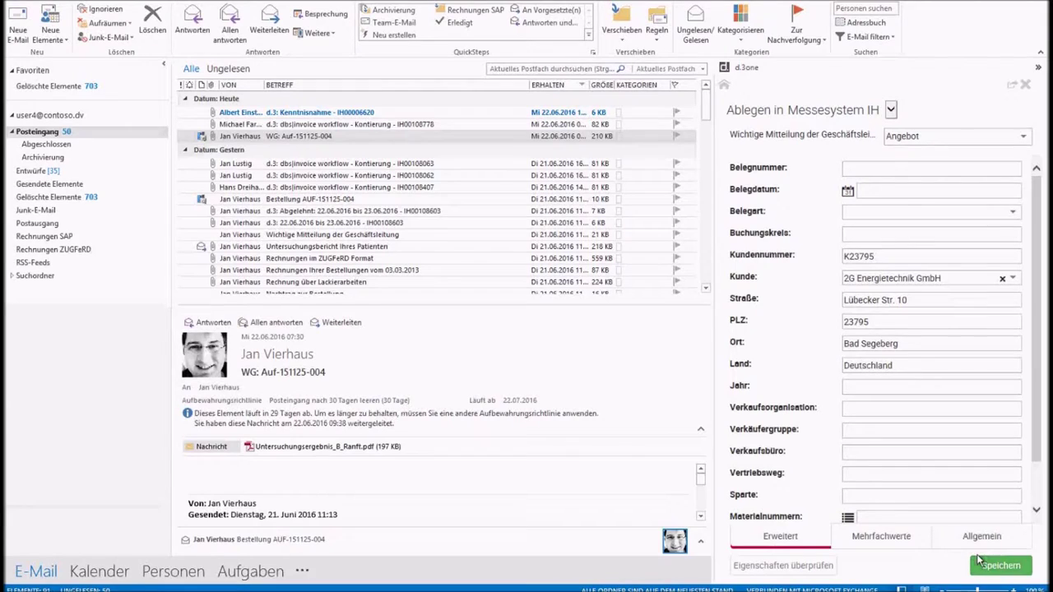
Close the open filing forms and return to the d.3one start page.
click(1027, 88)
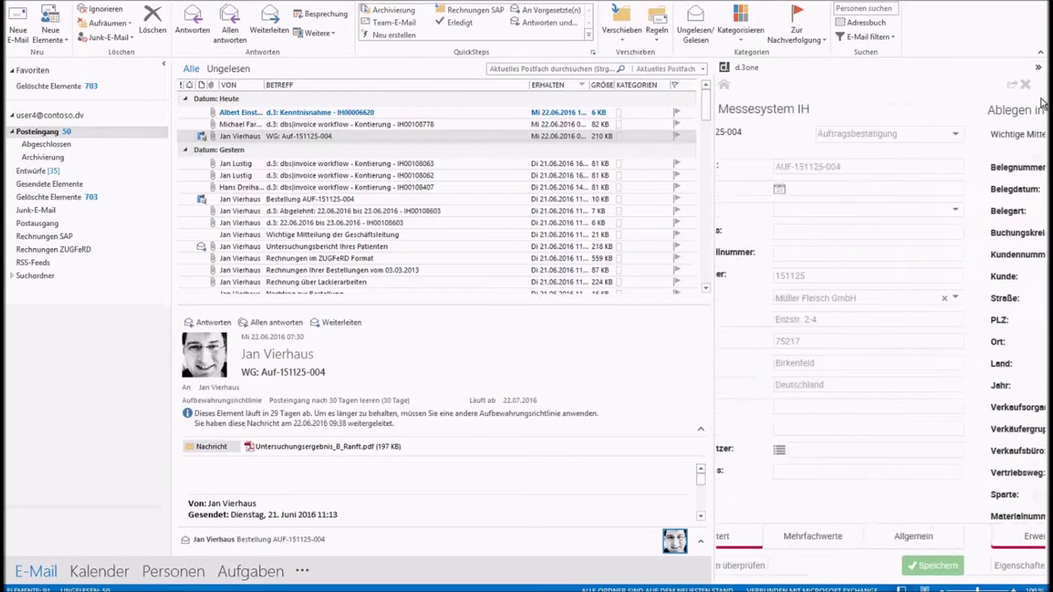
click(1026, 86)
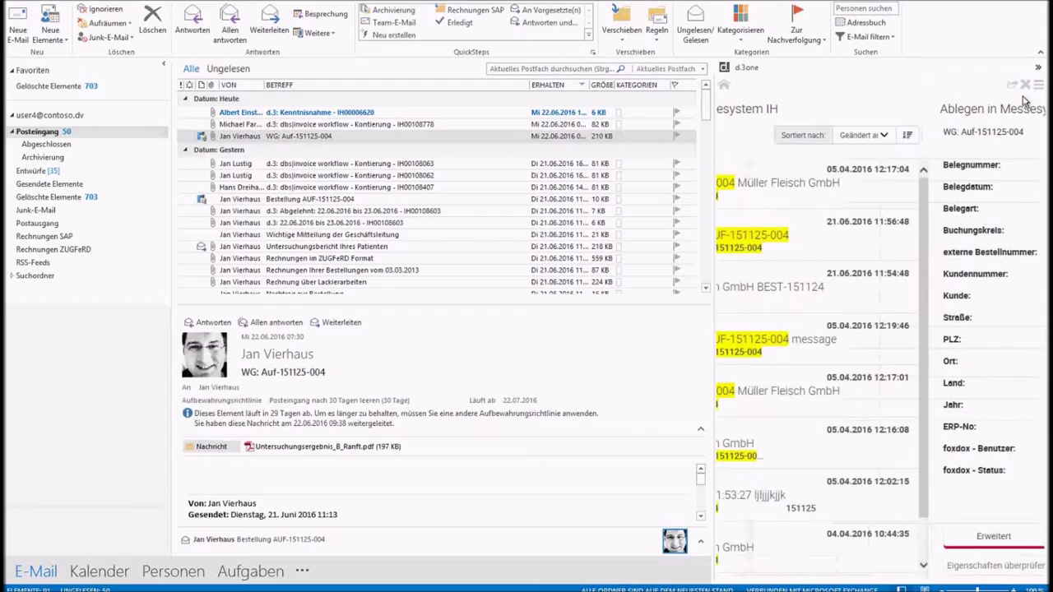
click(724, 85)
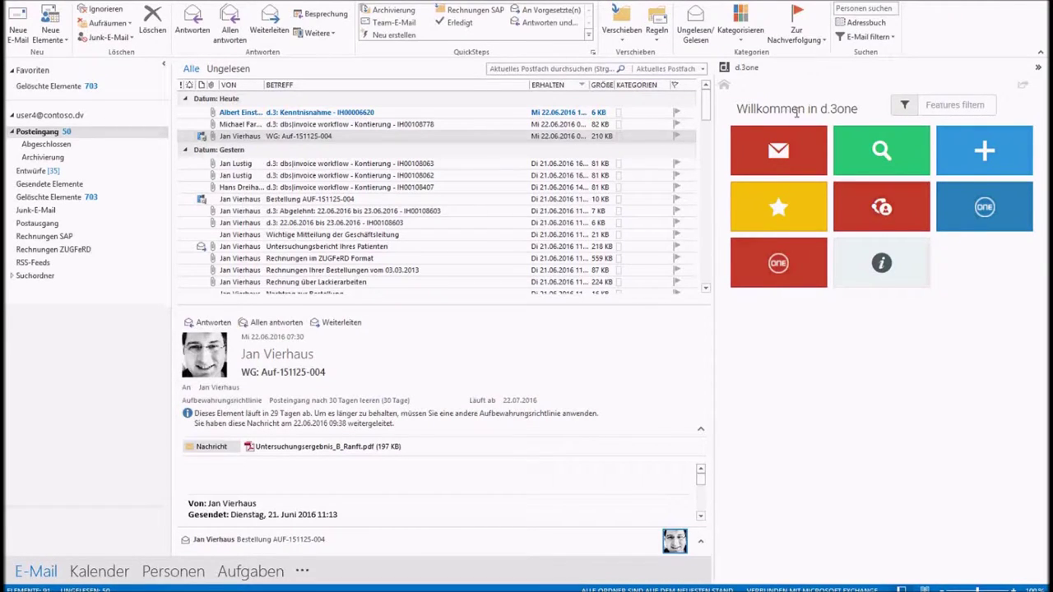
View the tasks and messages in Messesystem IH, and return to the d.3one start page.
click(800, 160)
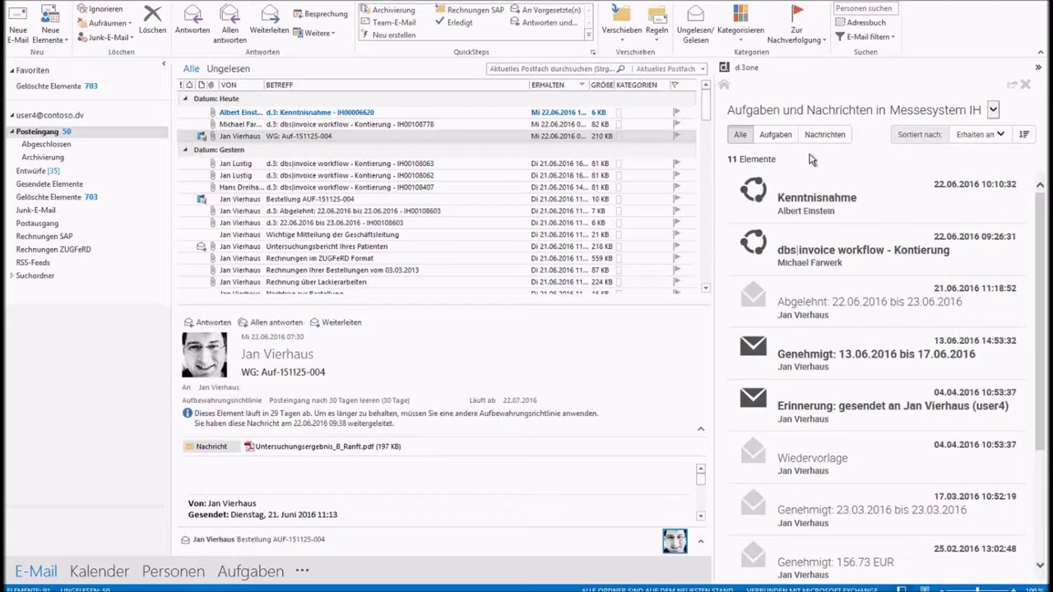
click(723, 86)
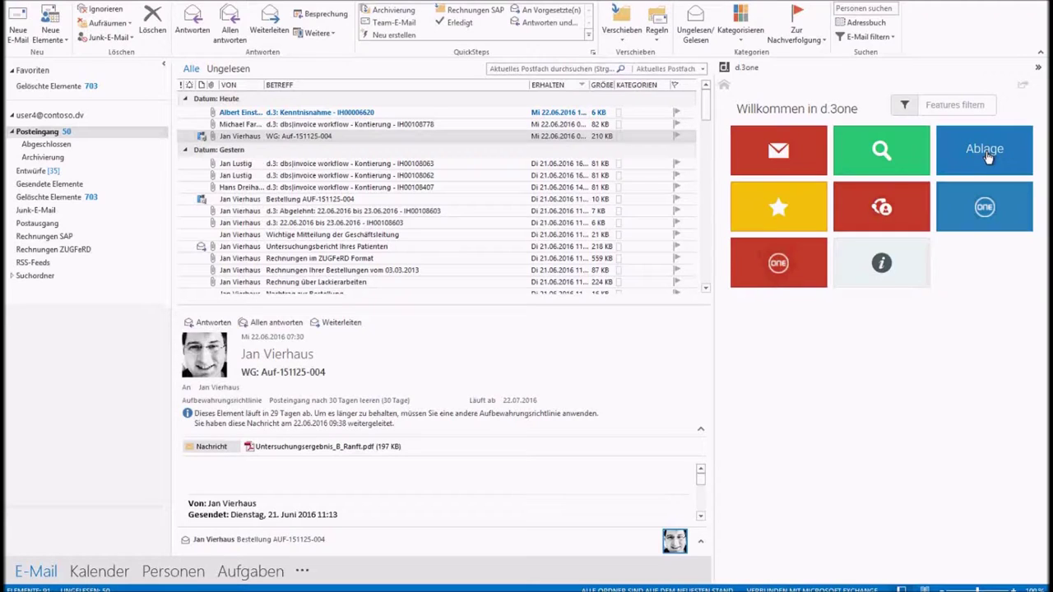
Start a new filing in Messesystem IH and select the first Leasingvertrag Word document from Downloads as the file.
click(996, 152)
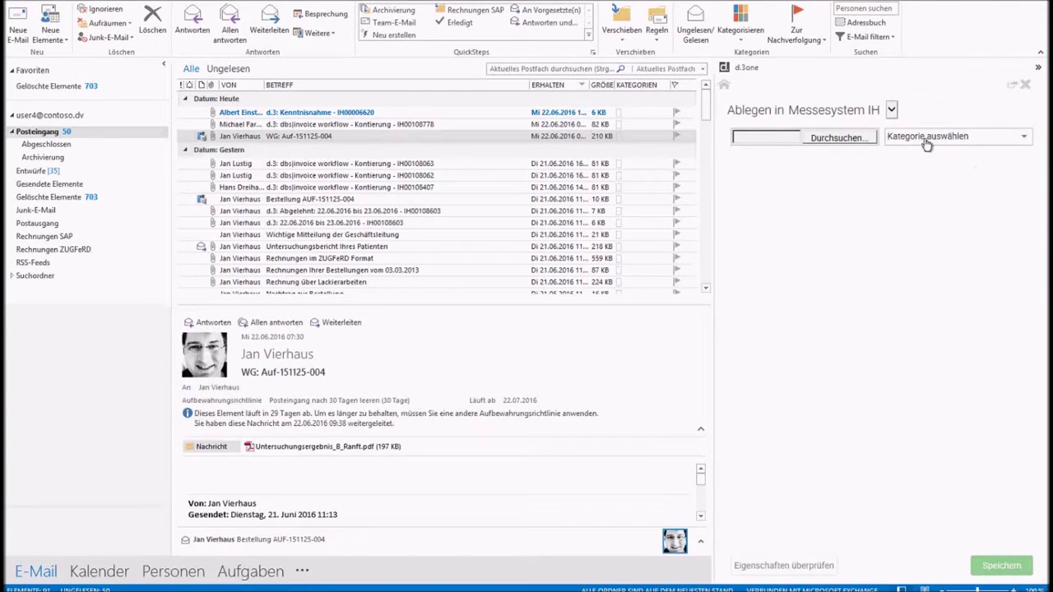
click(839, 138)
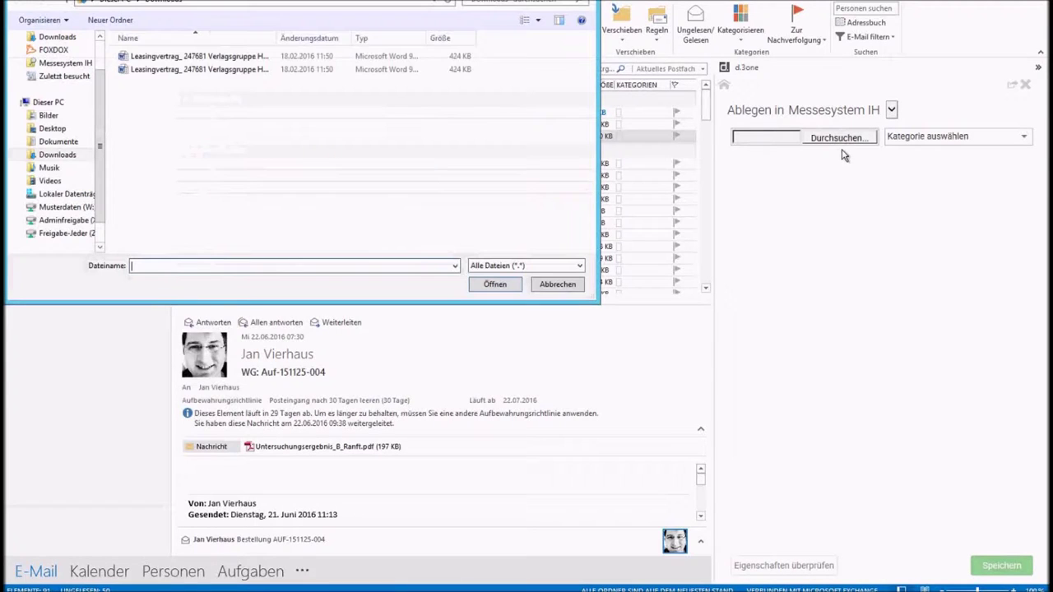
click(164, 56)
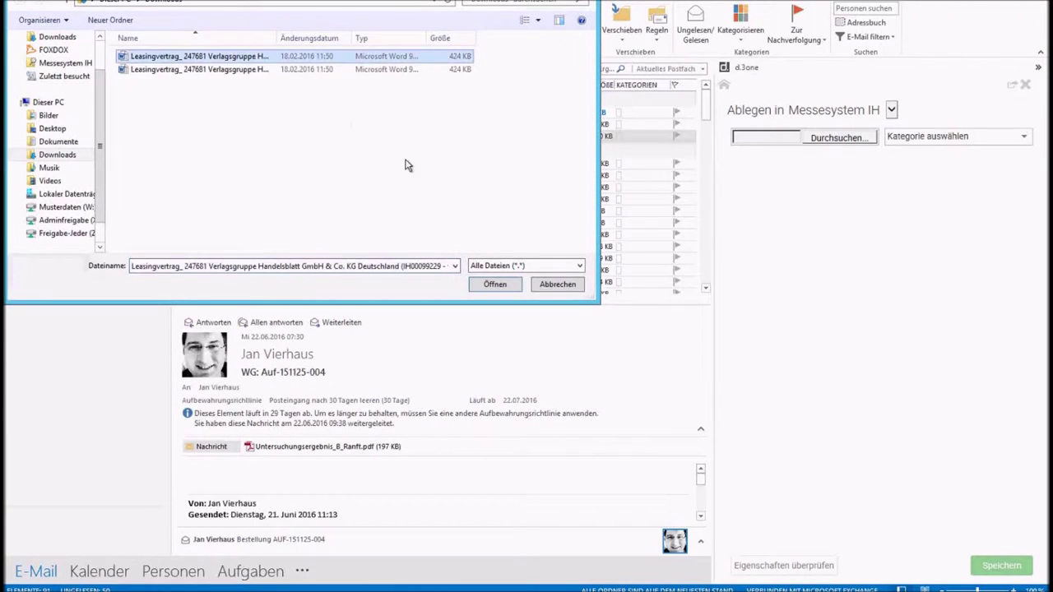
click(492, 284)
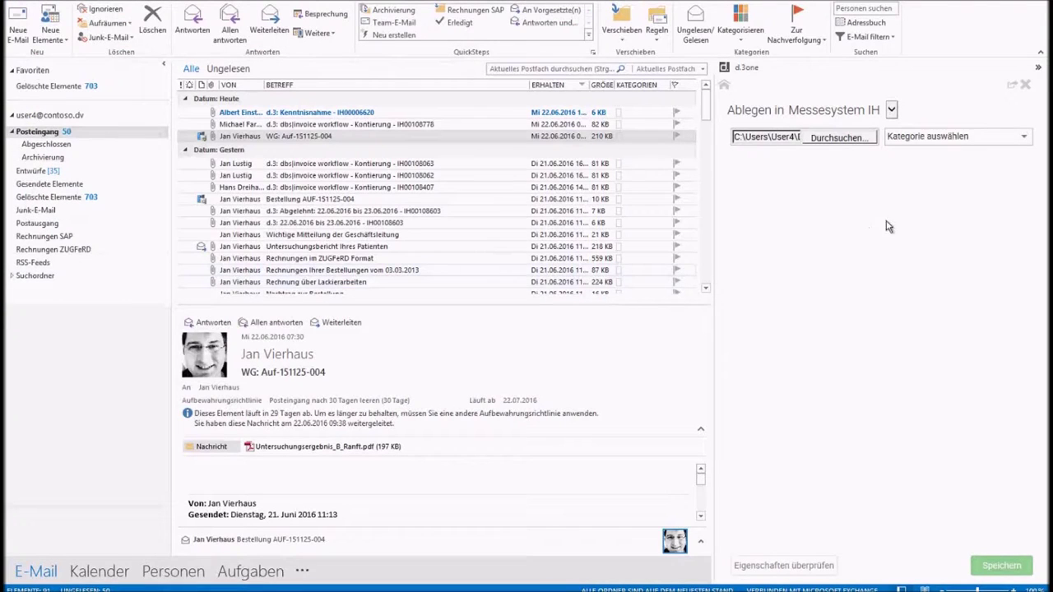
Set the document's filing category to Foto.
click(1026, 138)
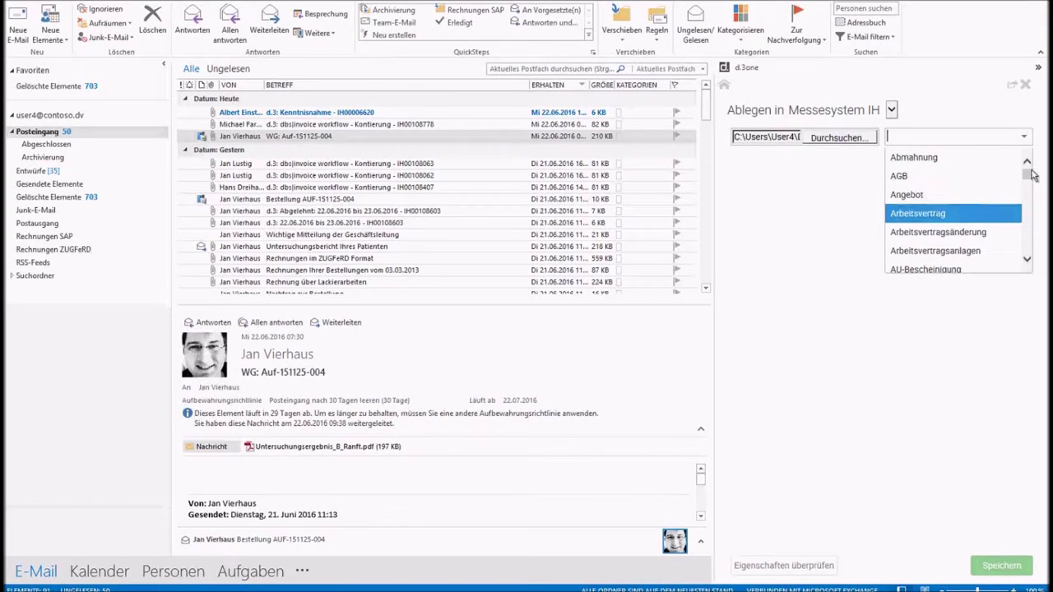
drag(1027, 173, 1031, 211)
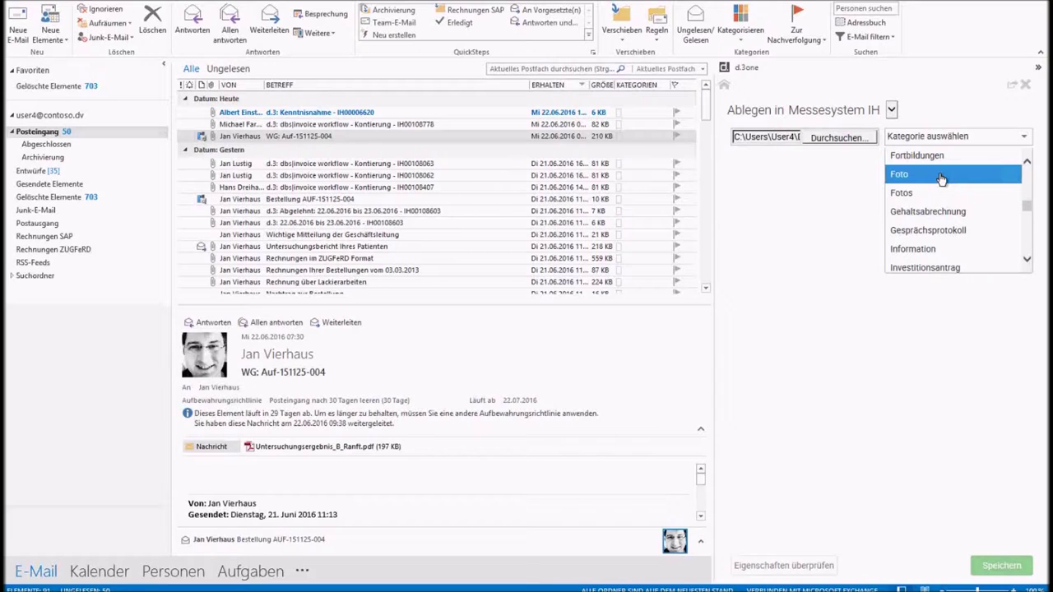
click(971, 183)
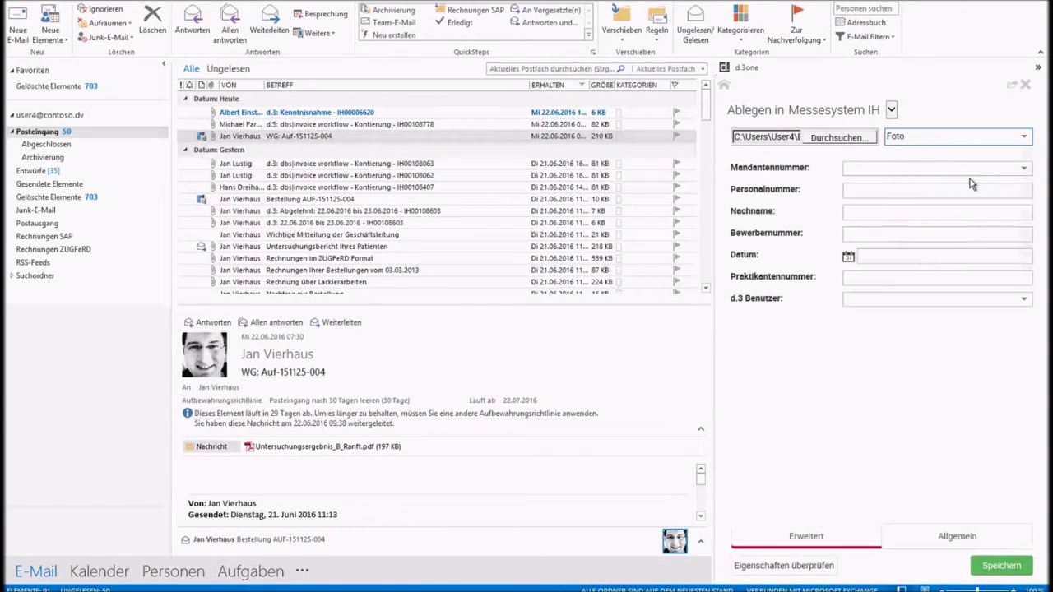
Set the document's category to Angebot, choose 2G Energietechnik GmbH as Kunde and check the properties to complete the customer data.
click(1026, 139)
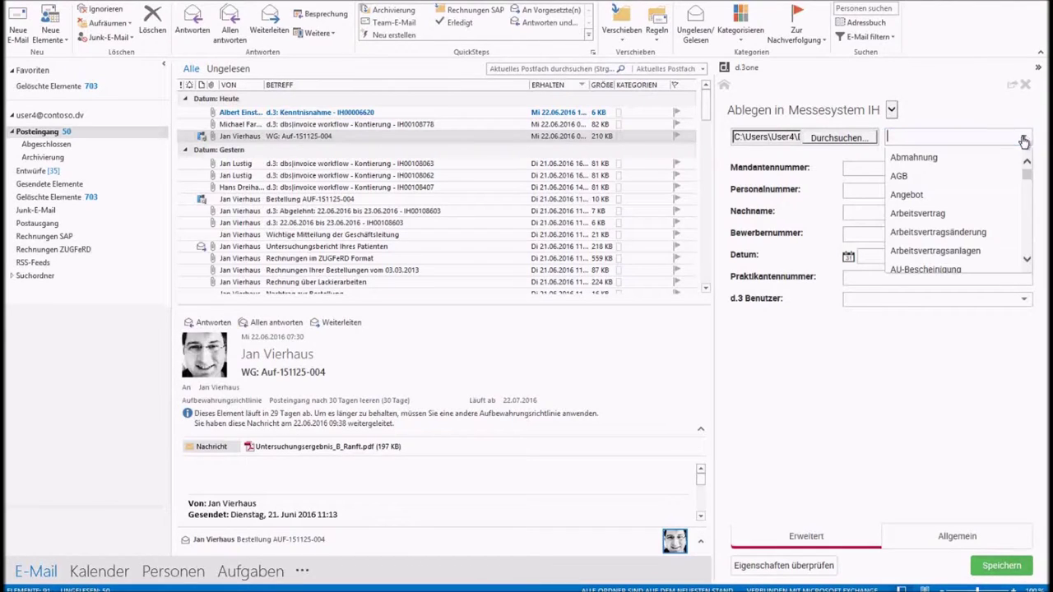
click(913, 195)
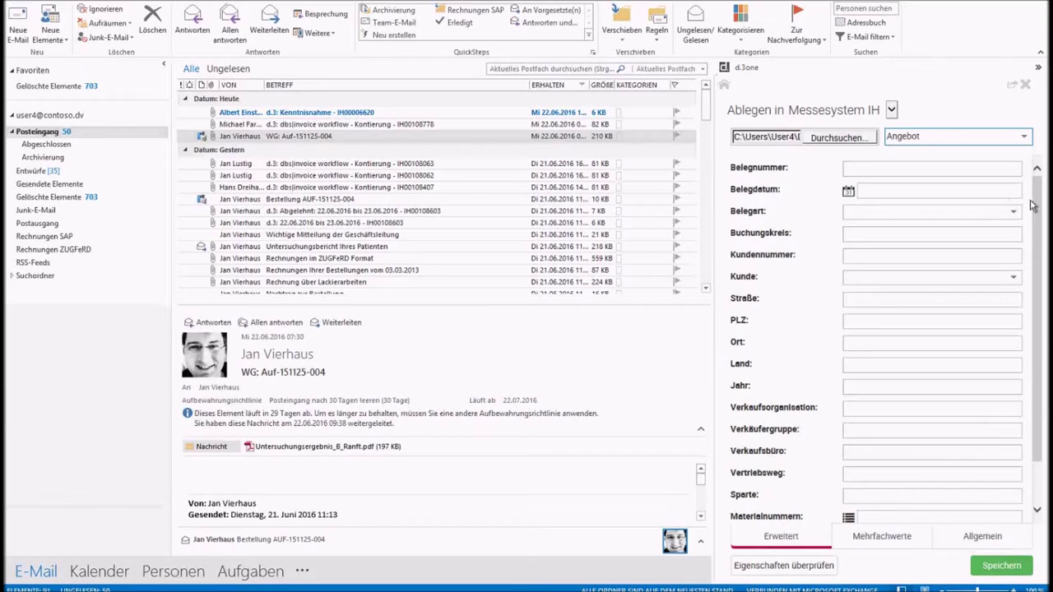
click(1013, 277)
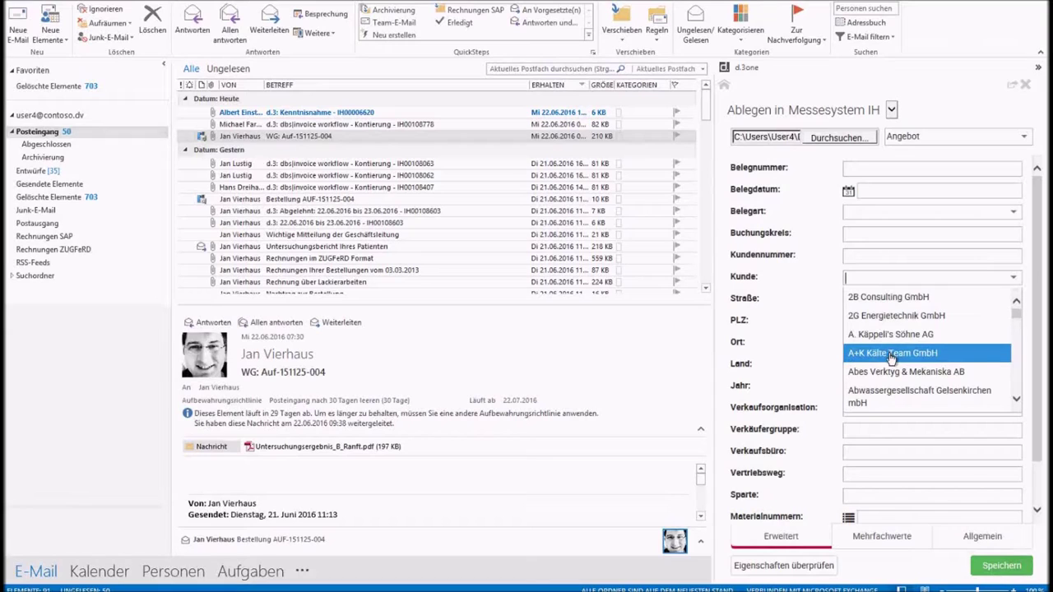
click(954, 319)
click(783, 565)
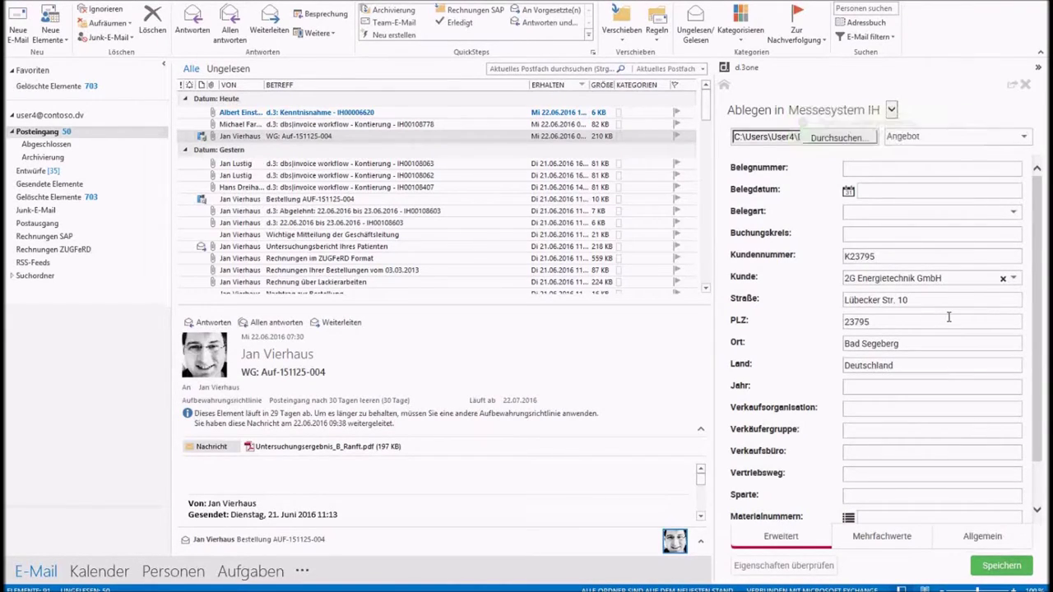
Set the Belegart to Rechnung and save the document to the archive.
click(1017, 216)
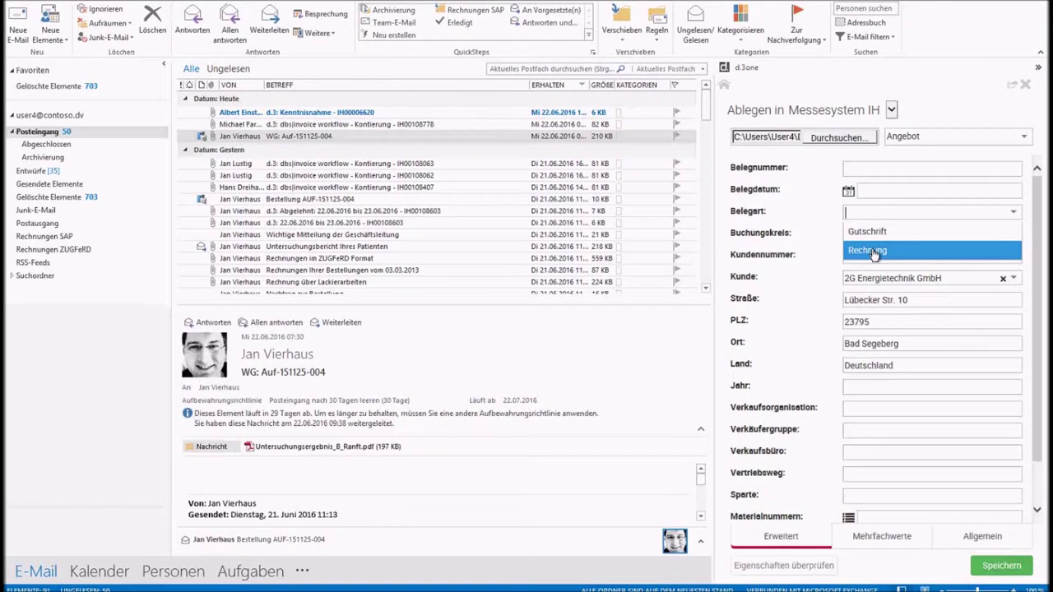
click(875, 251)
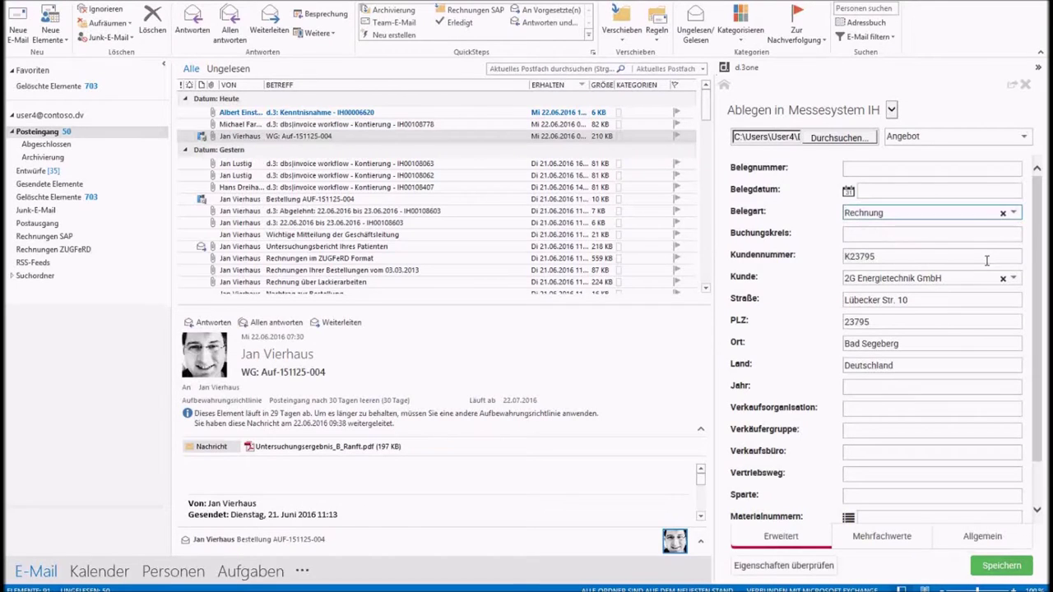
click(1006, 568)
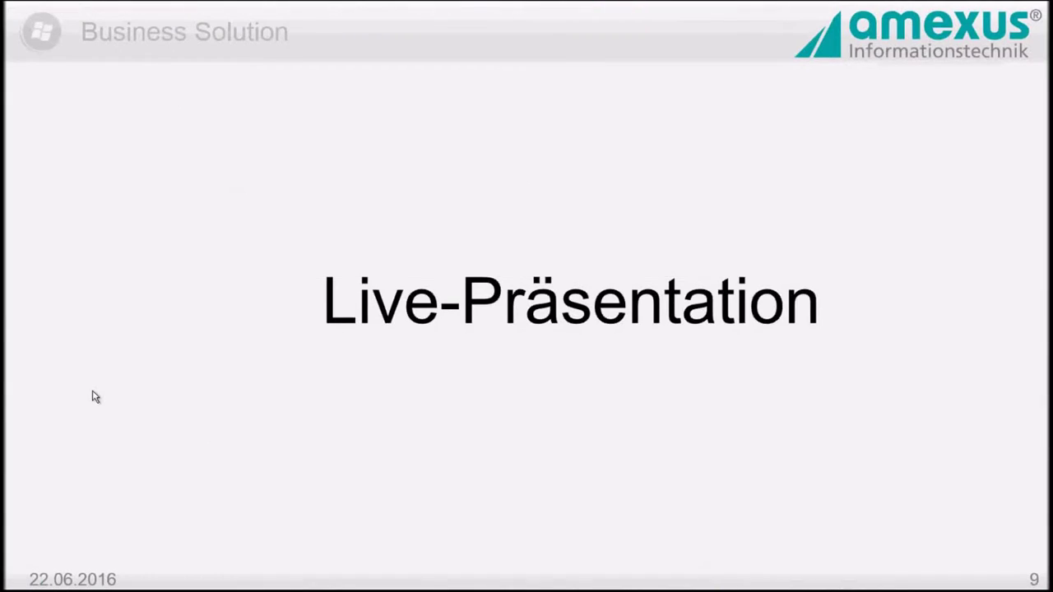
key(Right)
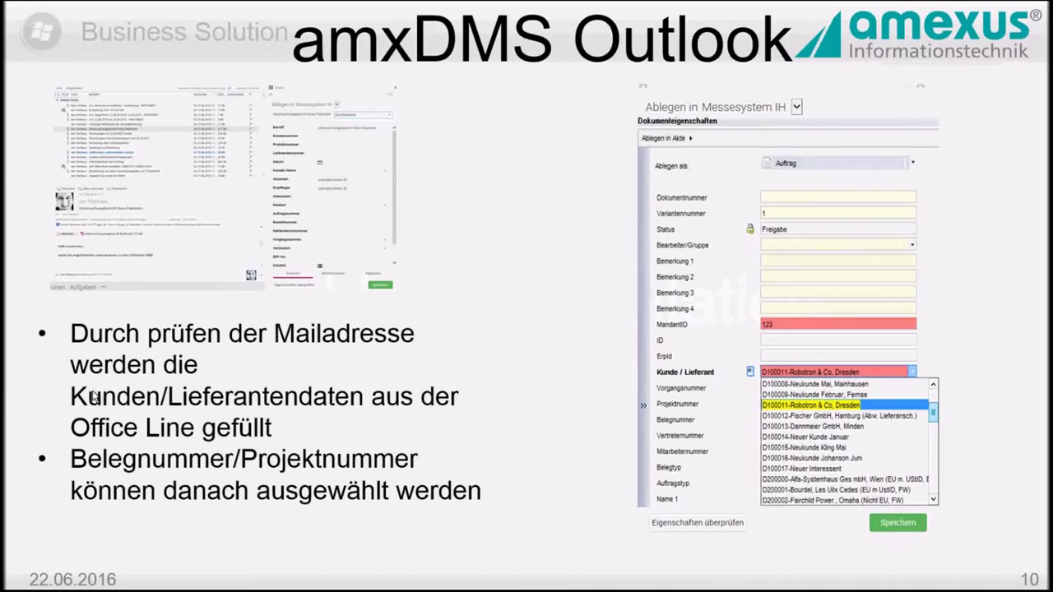